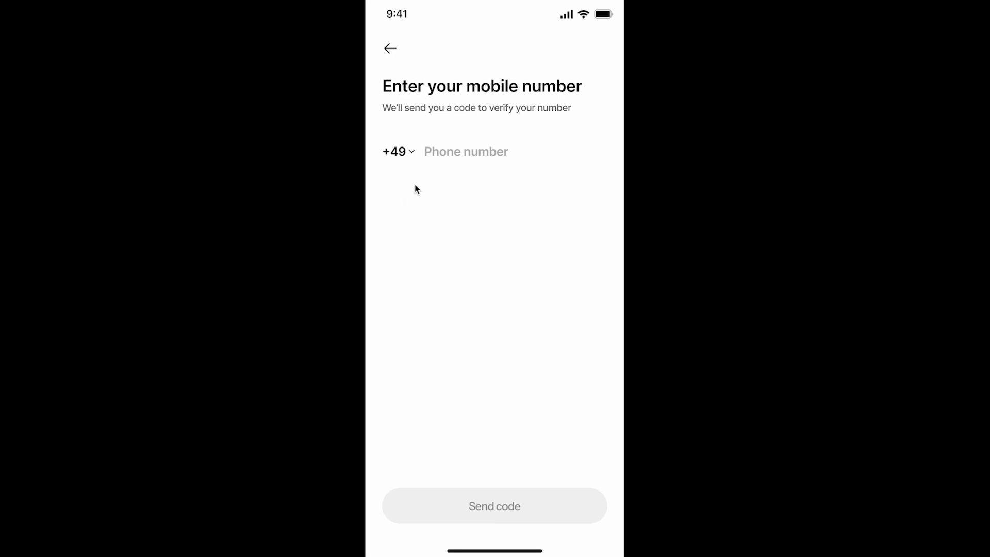
Change the country code from +49 to India (+91) in the country list
click(405, 152)
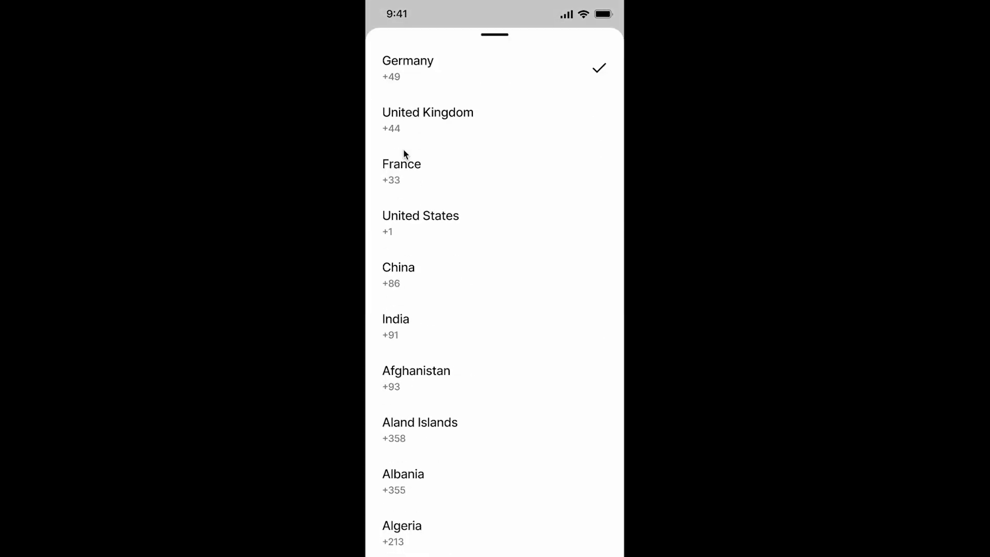
click(441, 334)
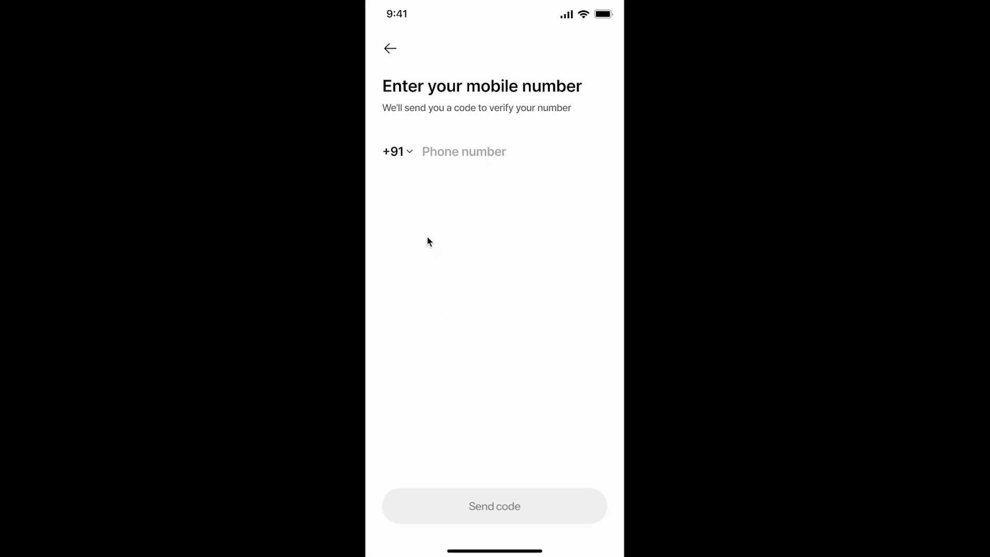
click(401, 154)
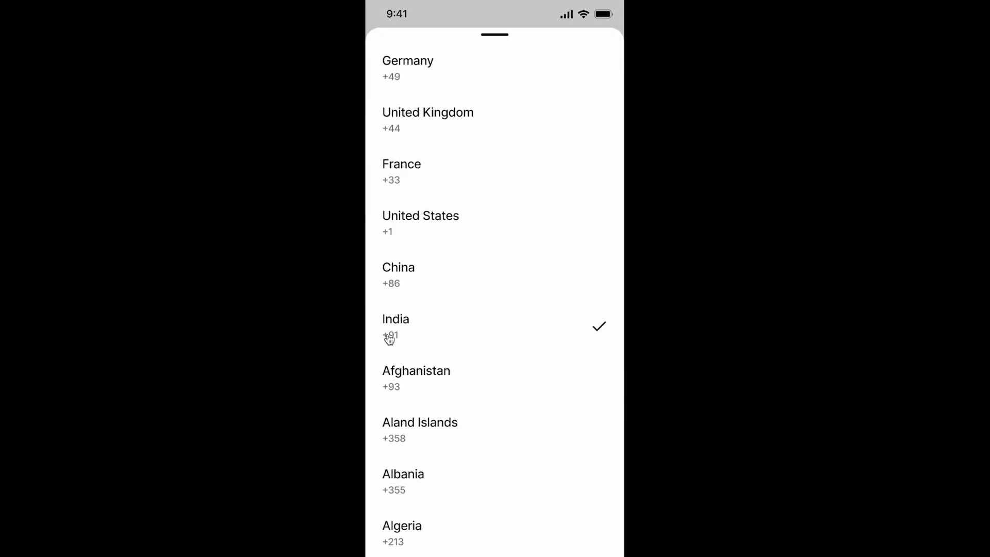
click(402, 338)
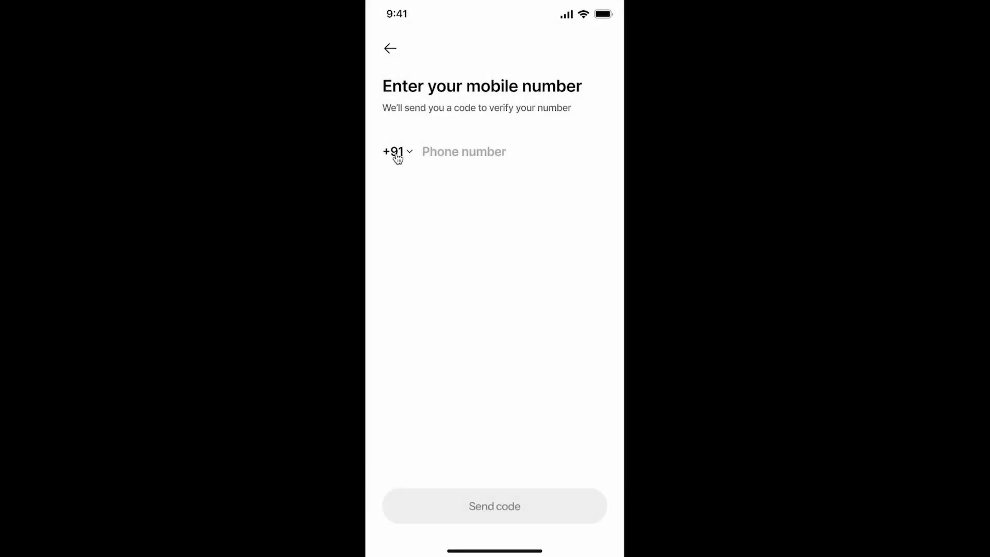
Toggle the country to Germany and back to India, then select the empty phone field
click(405, 155)
click(468, 79)
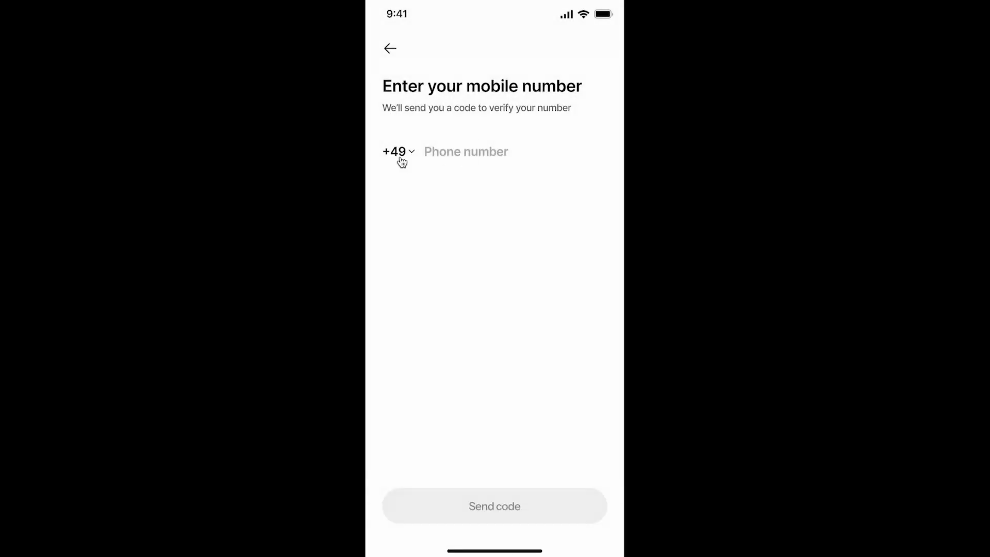
click(401, 160)
click(411, 343)
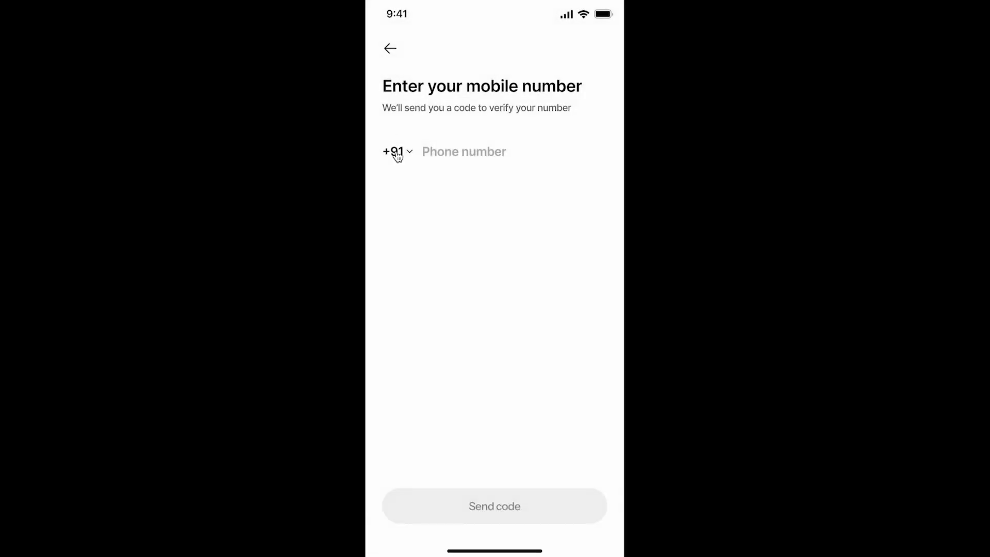
click(471, 153)
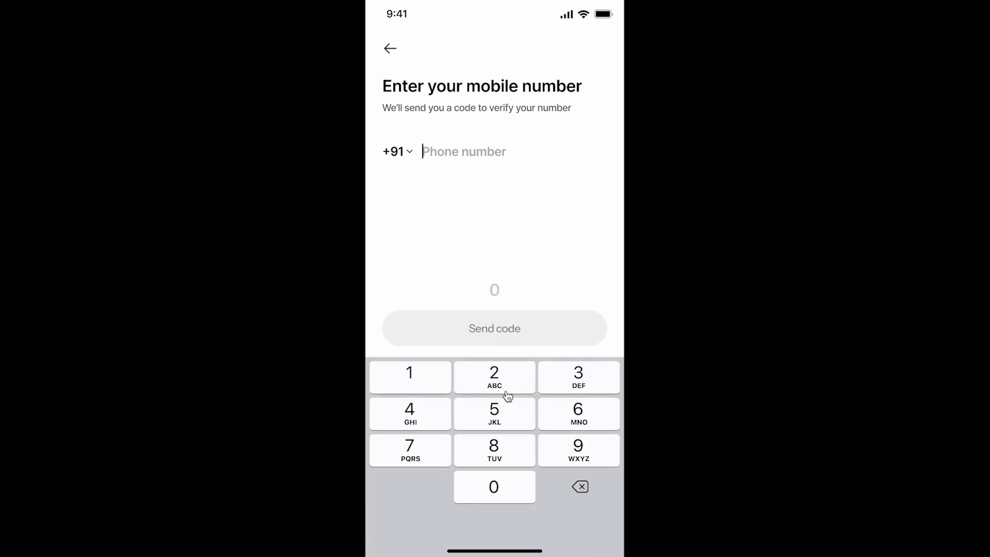
Enter a ten-digit test phone number on the keypad
click(578, 447)
click(586, 418)
click(501, 418)
click(576, 445)
click(585, 415)
click(520, 422)
click(565, 450)
click(579, 424)
click(504, 425)
click(567, 450)
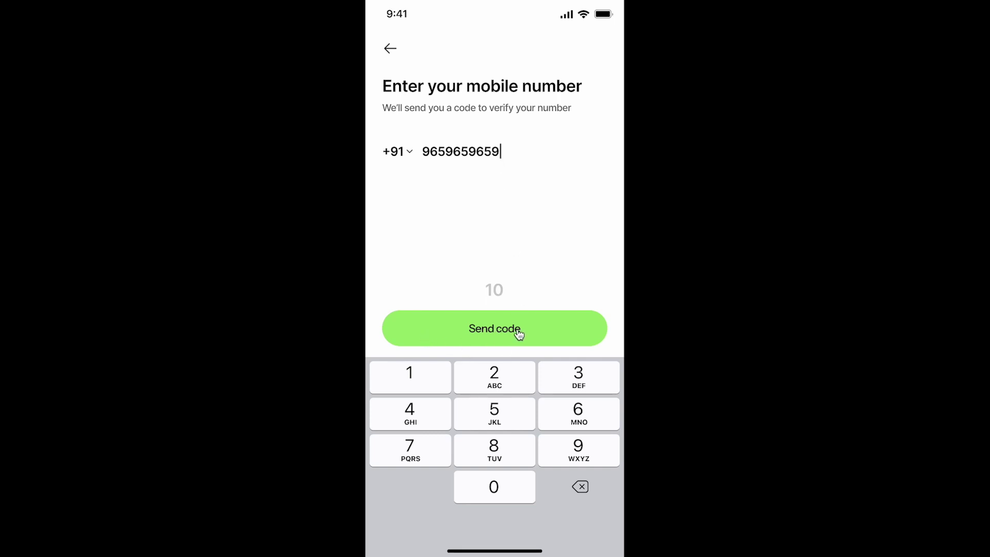
Tap extra digits to confirm the ten-digit limit holds, then send the code
click(515, 382)
click(427, 415)
click(426, 454)
click(479, 417)
click(497, 407)
click(440, 404)
click(437, 456)
click(436, 457)
click(489, 432)
click(522, 439)
click(499, 327)
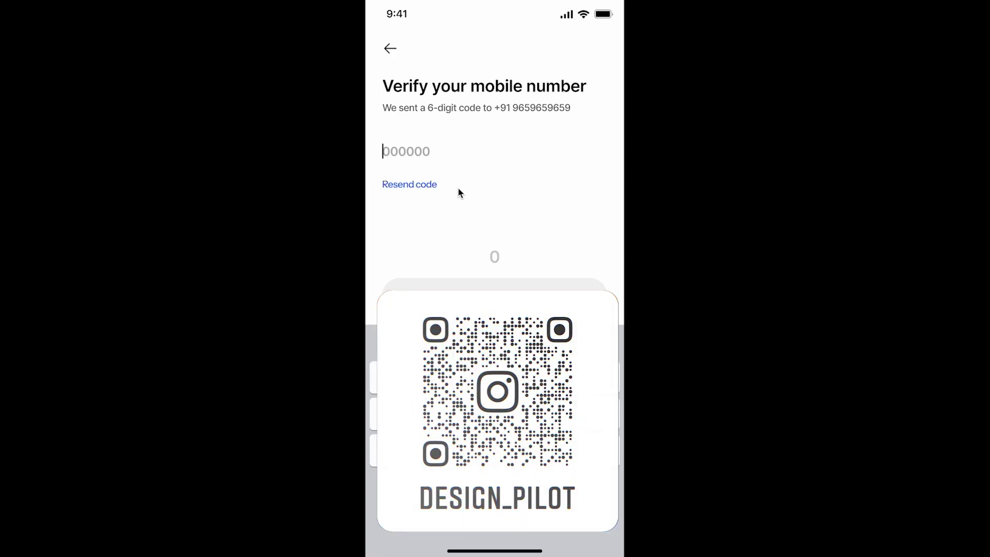
Resend the code, autofill it from Messages, and verify to reach the Home Screen
click(418, 186)
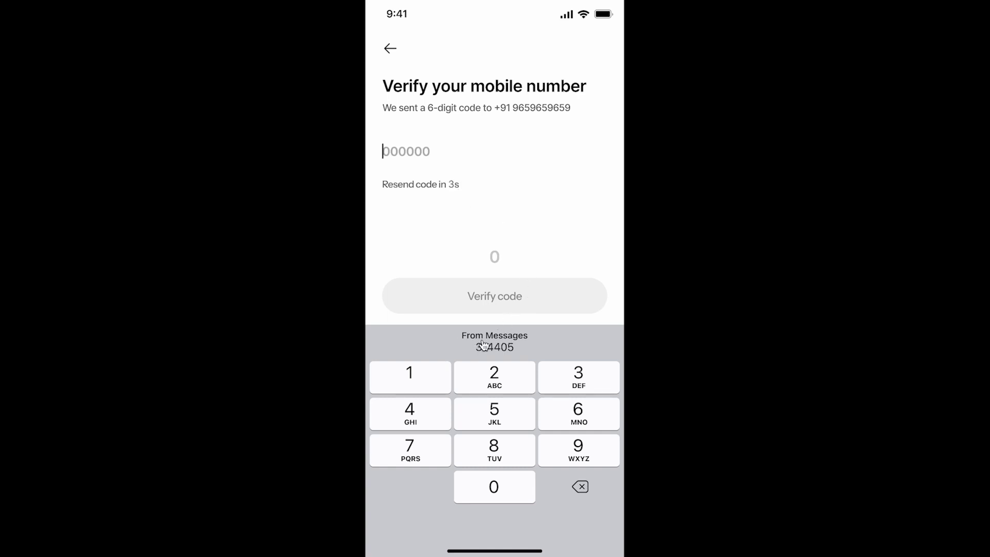
click(525, 349)
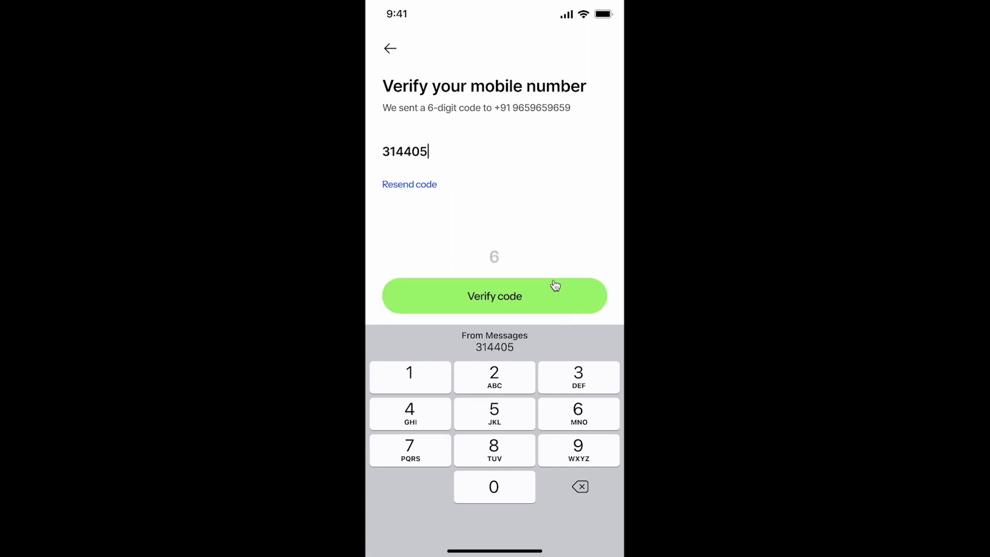
click(533, 296)
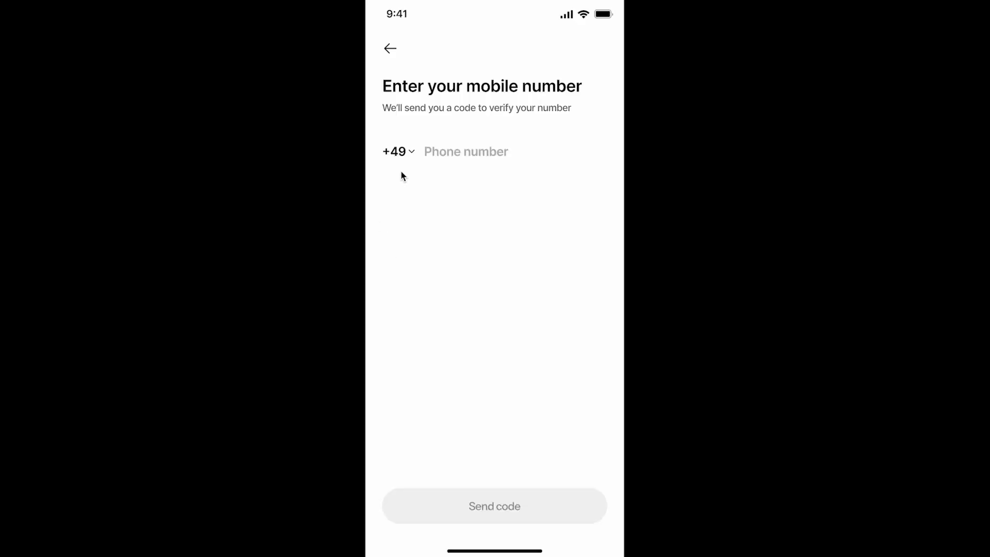
click(398, 151)
scroll(409, 340, down, 3)
scroll(417, 332, up, 3)
click(416, 332)
click(471, 159)
text(1111111111)
click(540, 327)
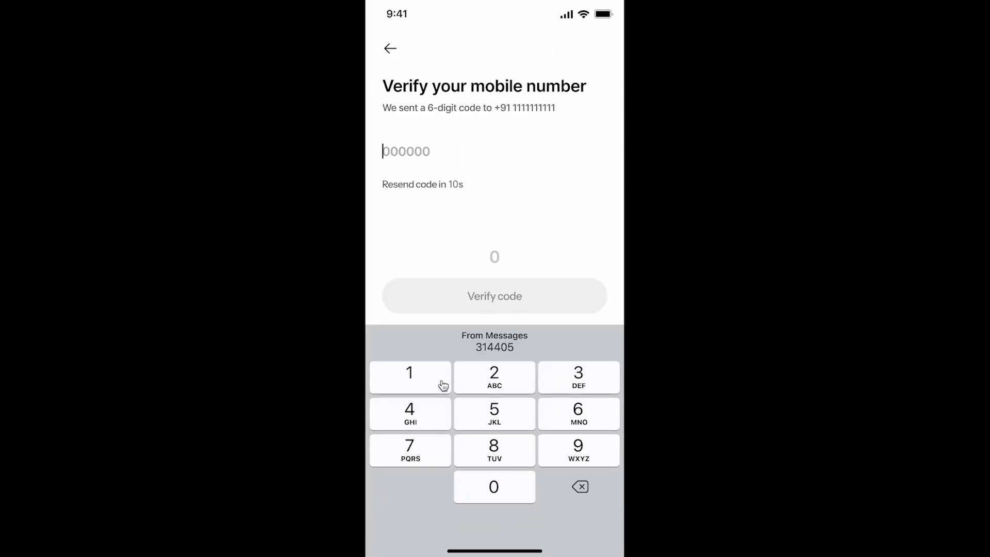
Key in the six-digit messaged code and verify it to reach the Home Screen
click(581, 380)
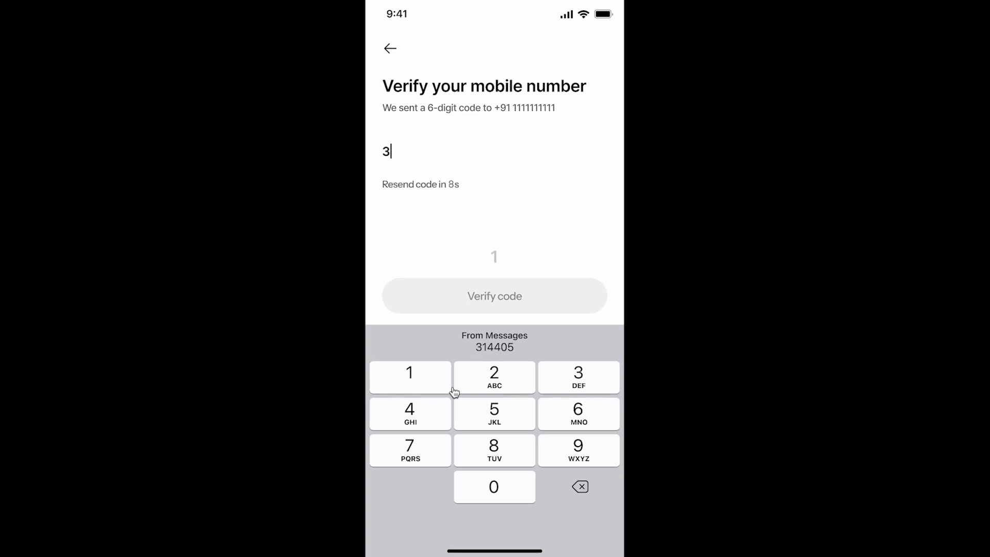
click(409, 378)
click(409, 413)
click(409, 413)
click(493, 485)
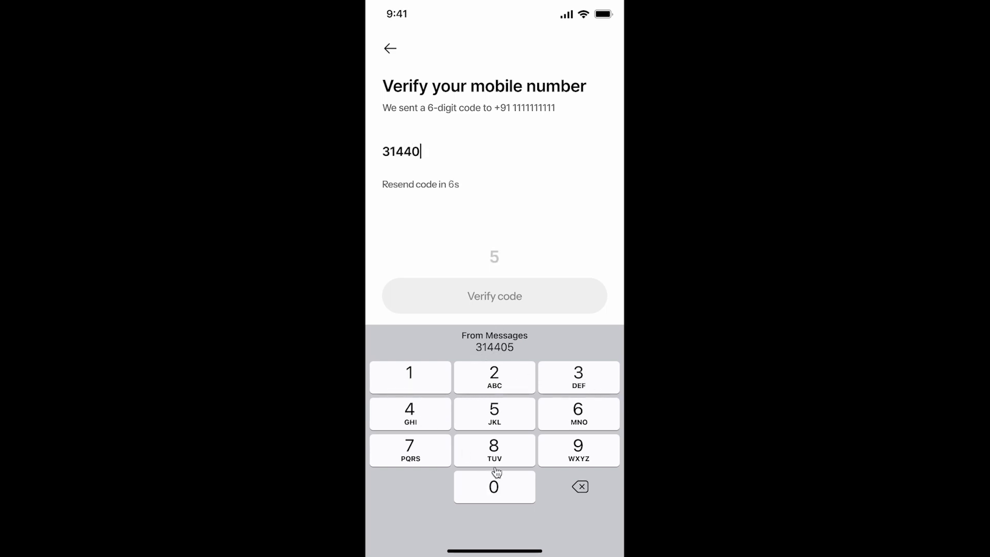
click(502, 421)
click(527, 305)
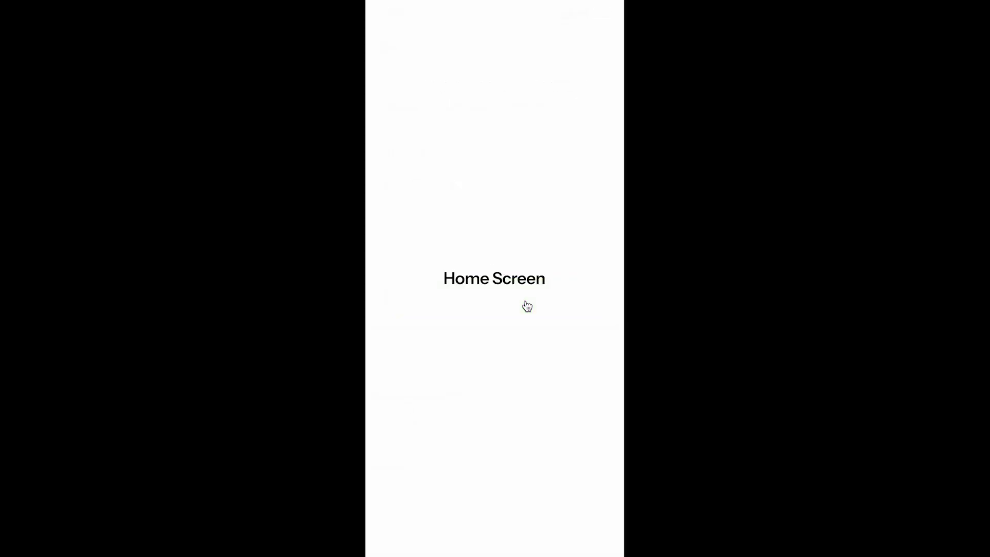
Restart with India (+91), enter a new test number and send the code
click(404, 153)
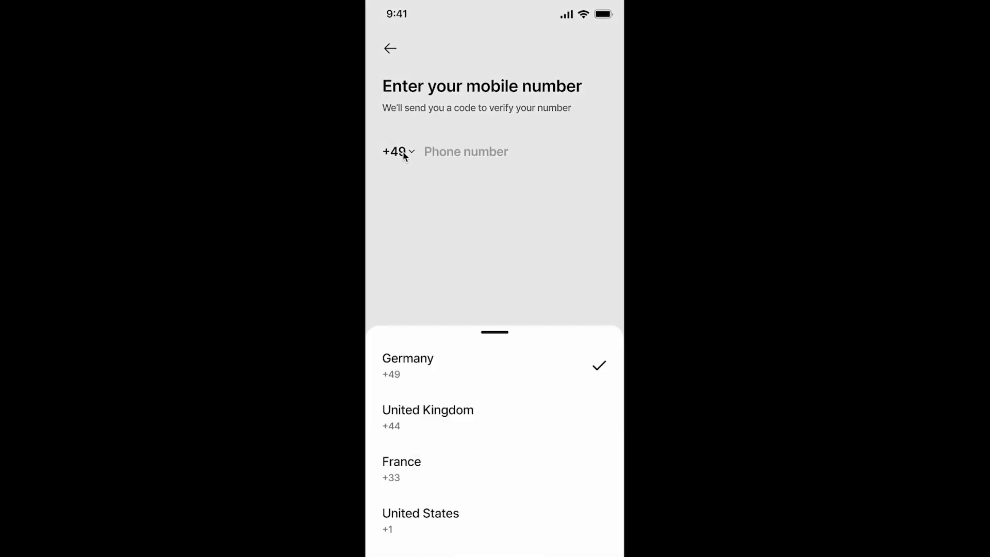
click(462, 331)
click(470, 151)
click(528, 454)
click(528, 453)
click(528, 454)
click(528, 454)
click(528, 454)
click(528, 453)
click(528, 454)
click(528, 454)
click(528, 454)
click(528, 453)
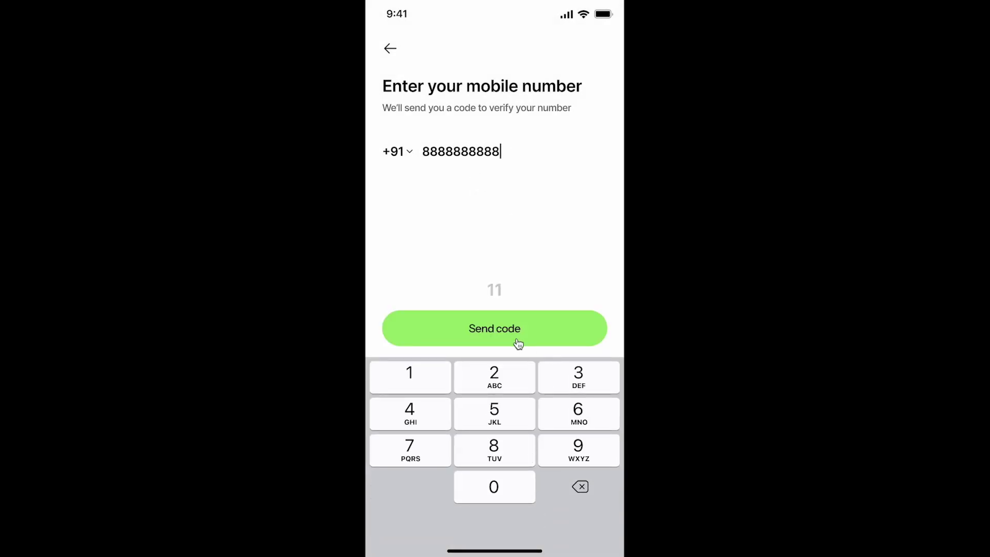
click(520, 339)
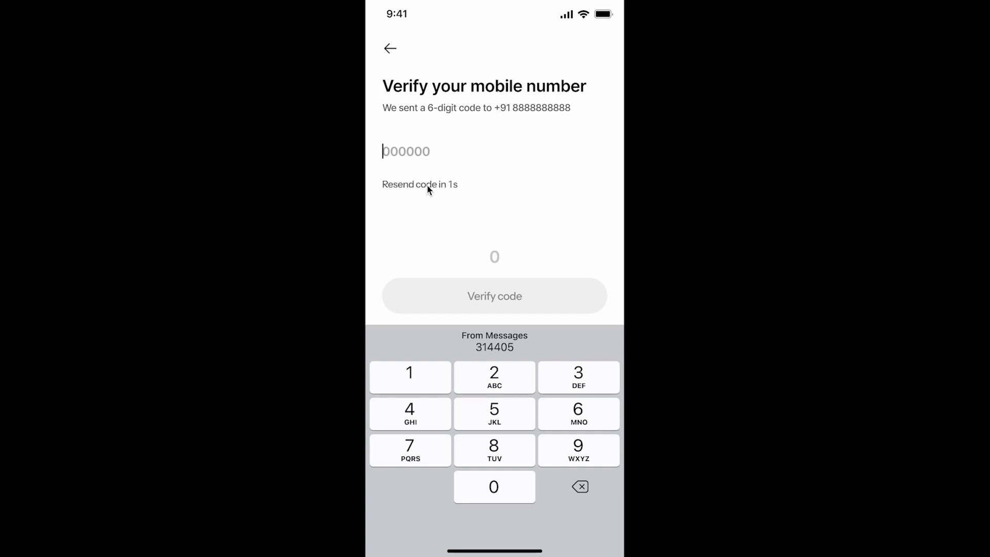
Enter the wrong code 123456 and verify it to trigger the incorrect-code error
click(420, 383)
click(498, 384)
click(565, 384)
click(419, 422)
click(498, 418)
click(552, 420)
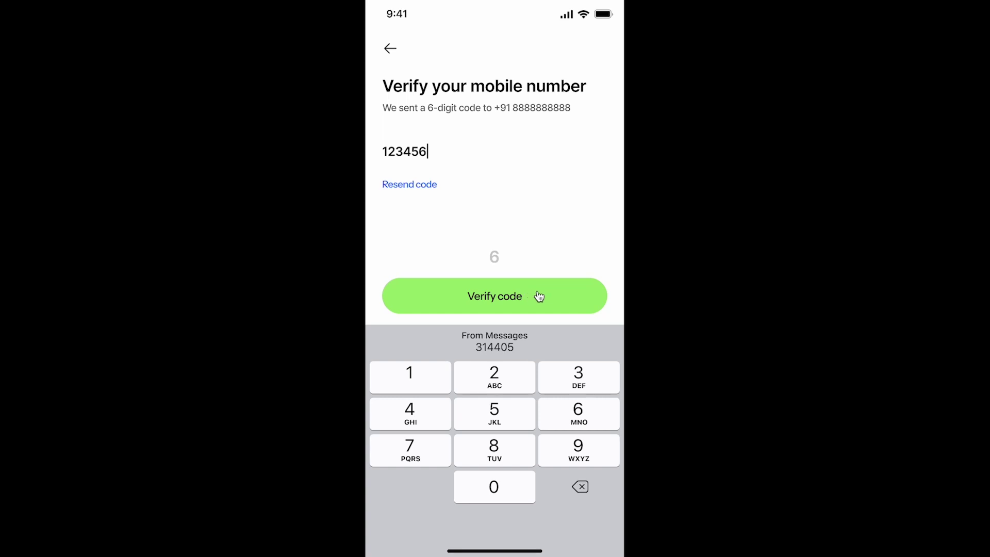
click(555, 295)
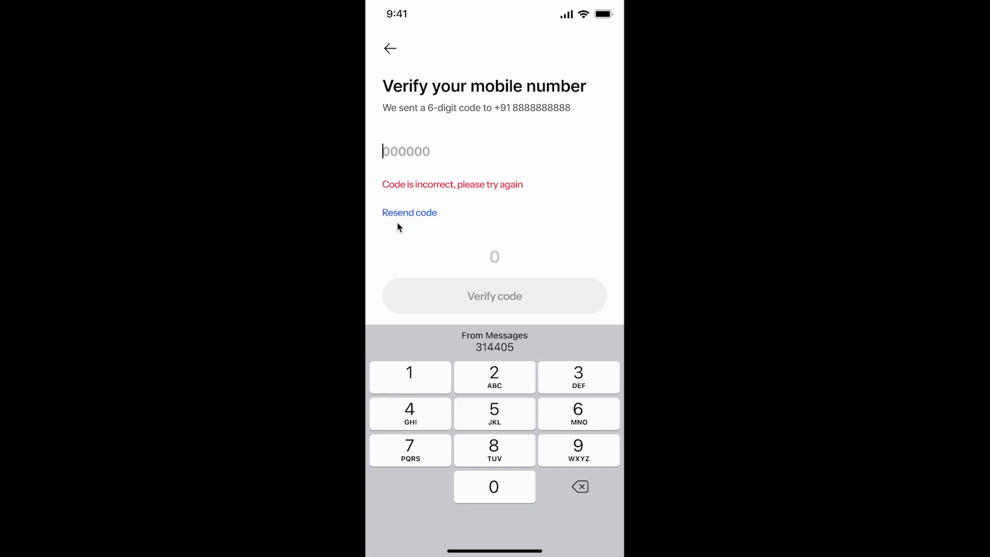
Restart with India (+91), enter a number of 5s and send the code
click(423, 217)
click(405, 154)
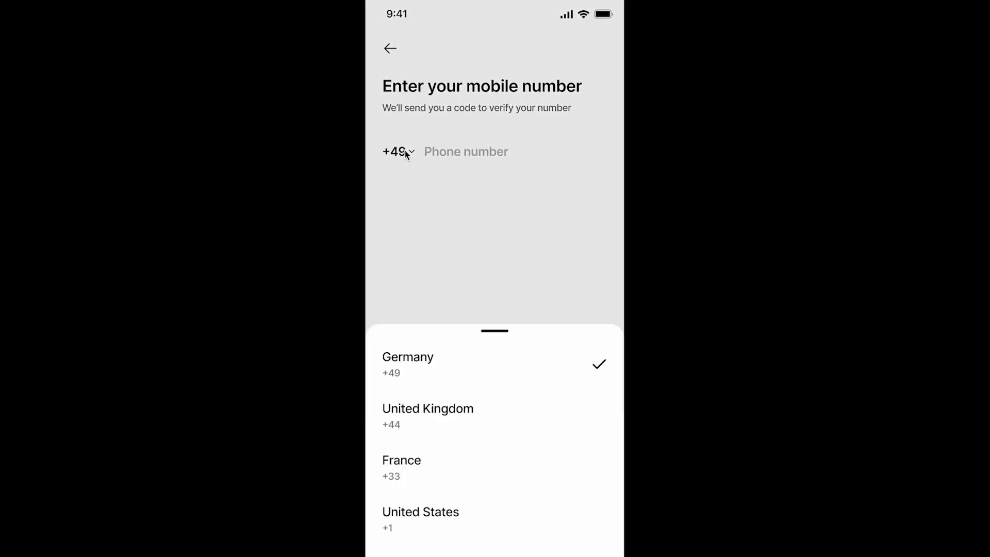
click(466, 304)
click(464, 152)
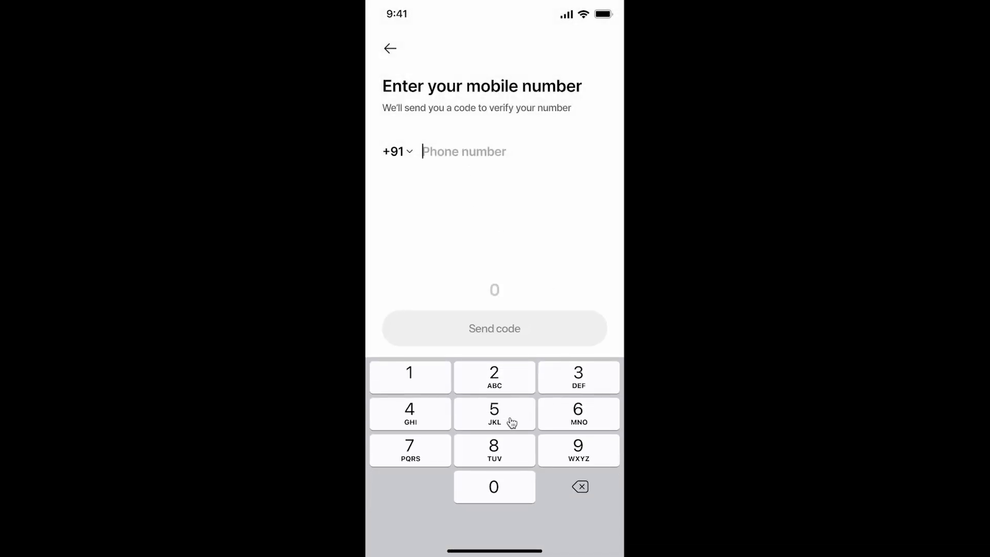
click(507, 420)
click(507, 420)
text(55555555)
click(534, 318)
Enter a wrong six-digit code so the incorrect-code error appears
click(421, 402)
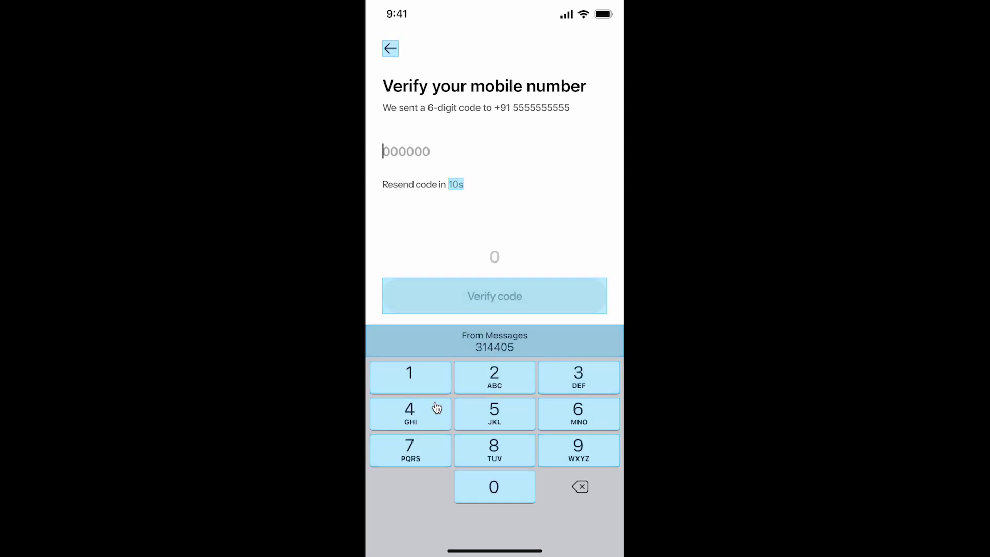
click(421, 401)
click(439, 383)
click(436, 405)
click(492, 384)
click(492, 433)
click(515, 440)
click(503, 448)
click(504, 423)
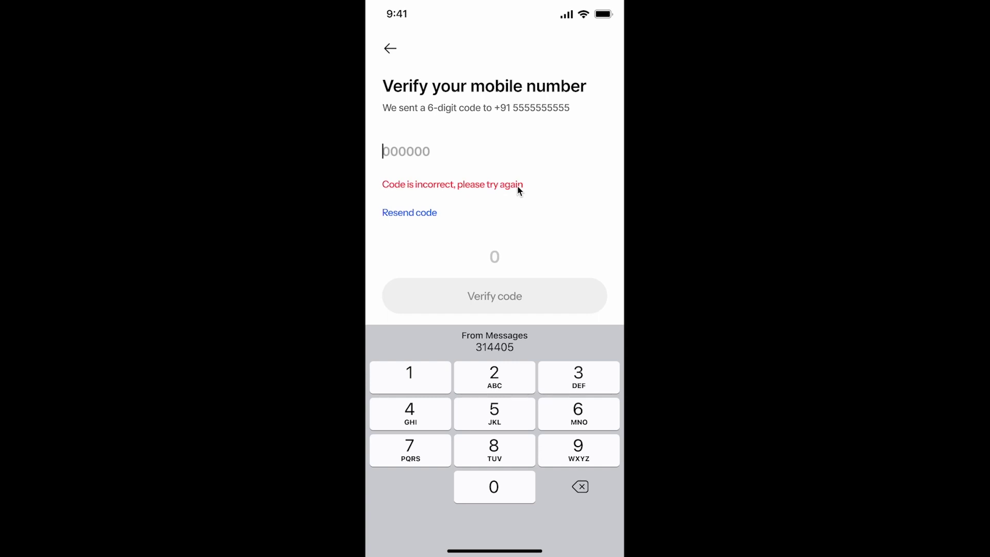
Start a new code entry of 35, clearing the incorrect-code error
click(579, 376)
click(505, 413)
click(464, 436)
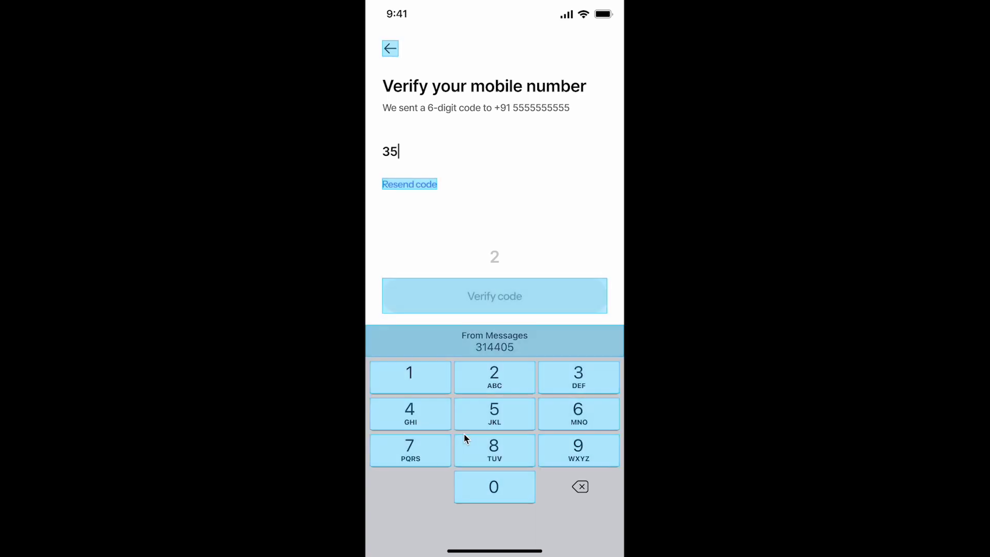